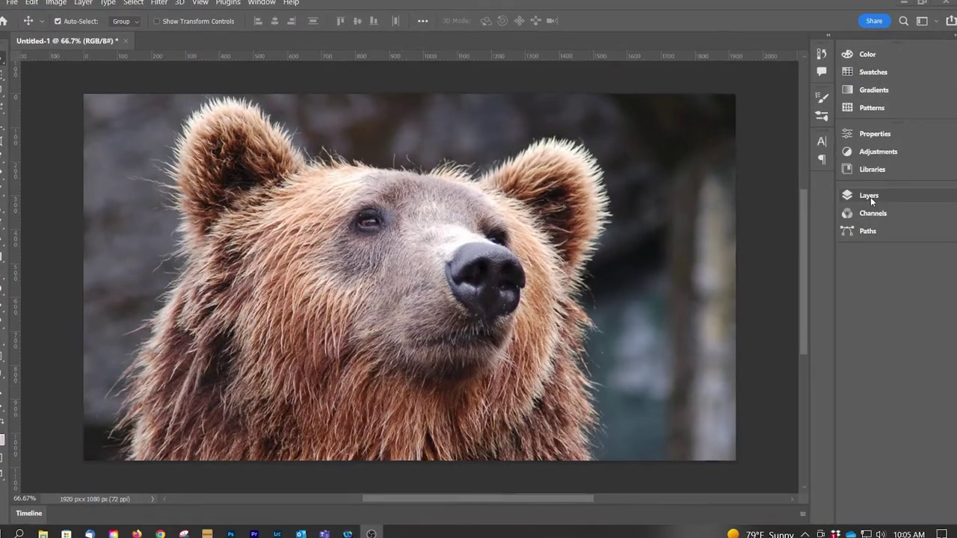
Duplicate Layer 1, hide and lock the original, and select Layer 1 copy for editing.
click(865, 196)
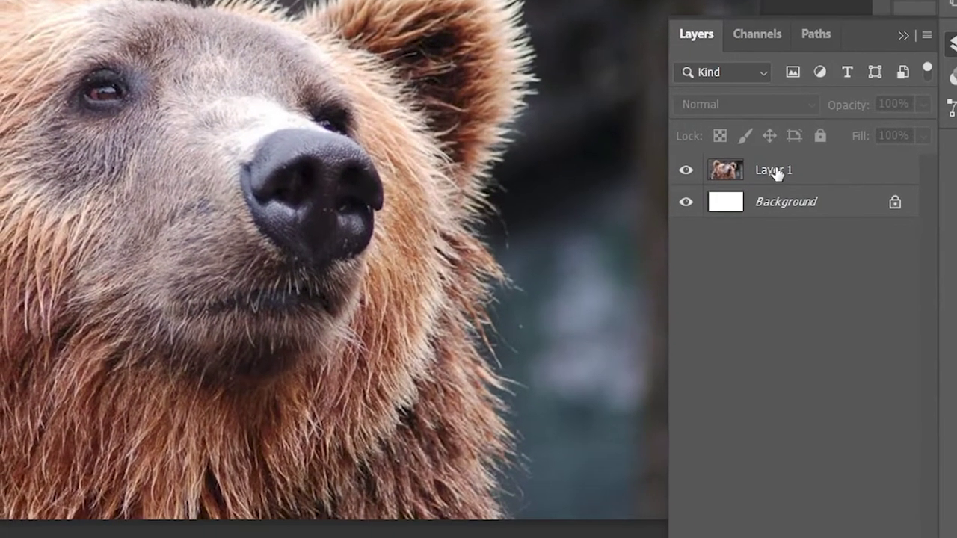
drag(763, 250, 869, 481)
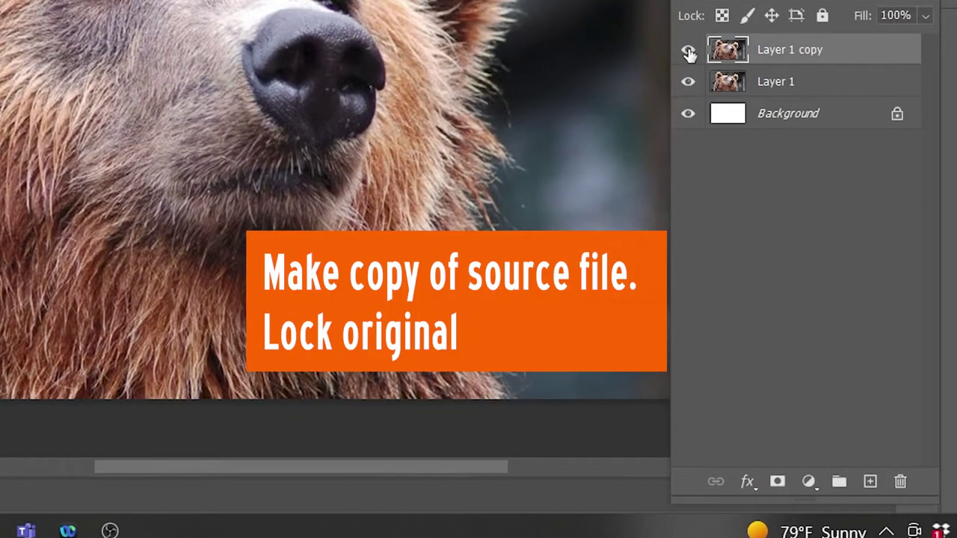
click(687, 82)
click(800, 86)
click(822, 17)
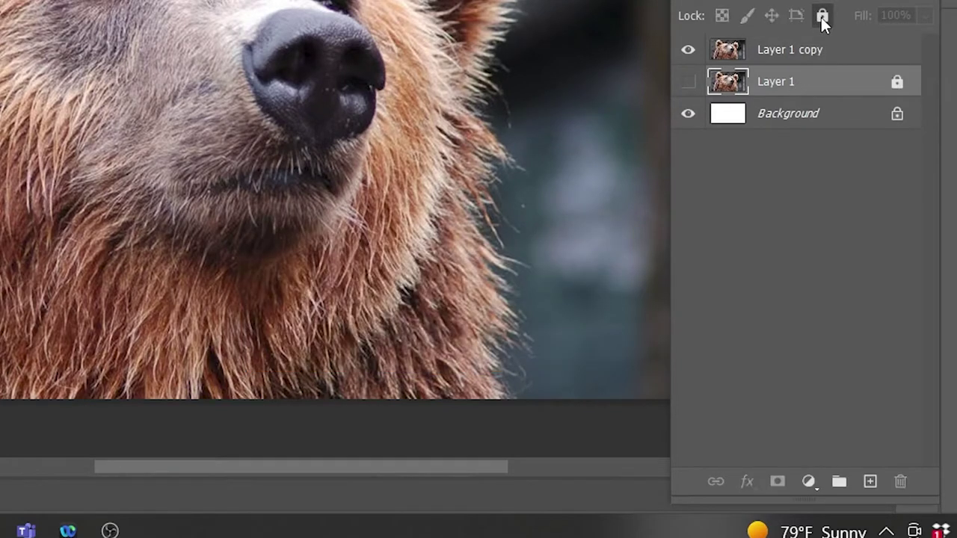
click(820, 243)
click(736, 49)
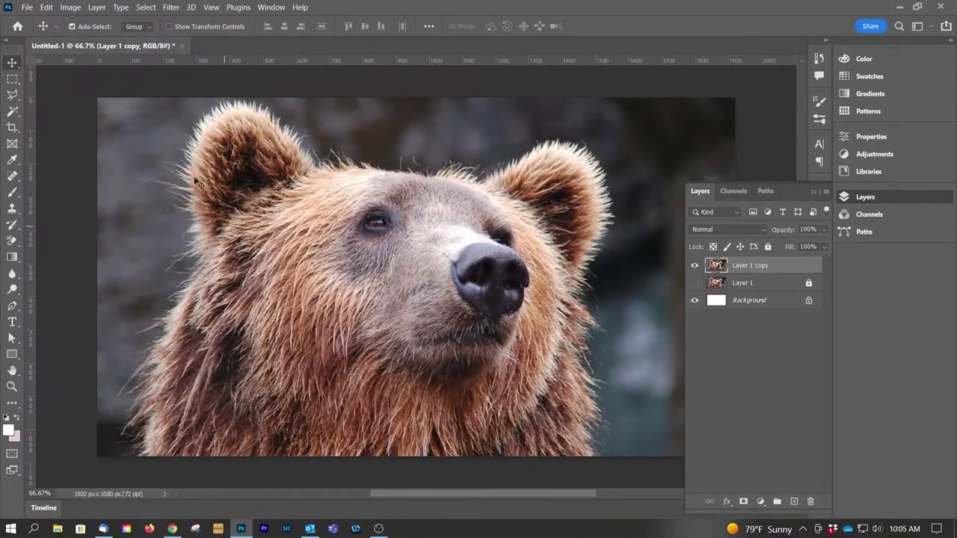
Apply Filter > Stylize > Oil Paint to Layer 1 copy with default settings.
click(171, 7)
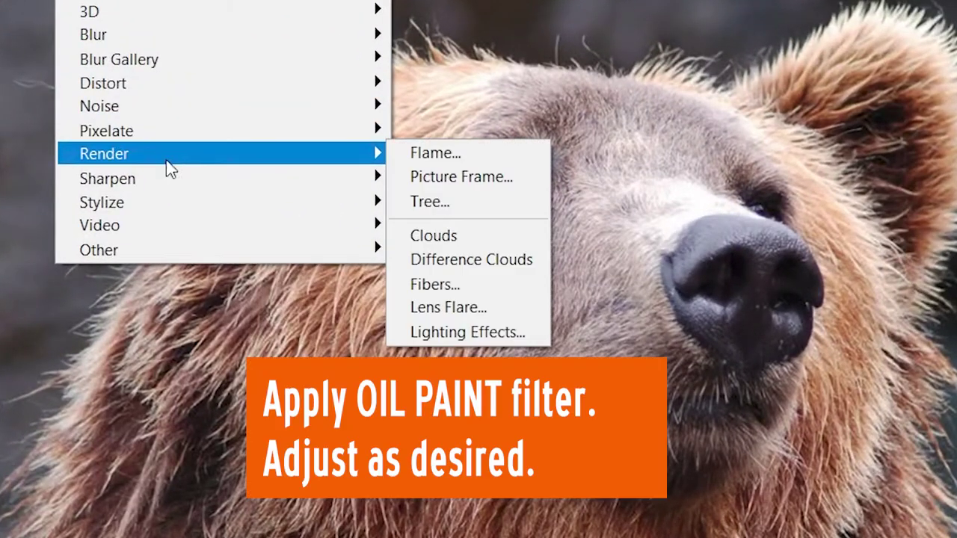
mouse_move(165, 213)
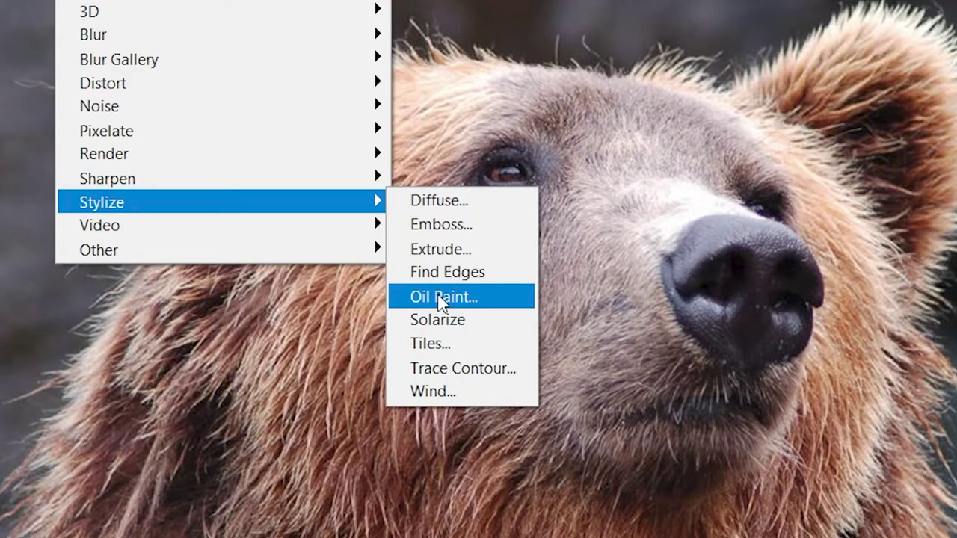
click(440, 299)
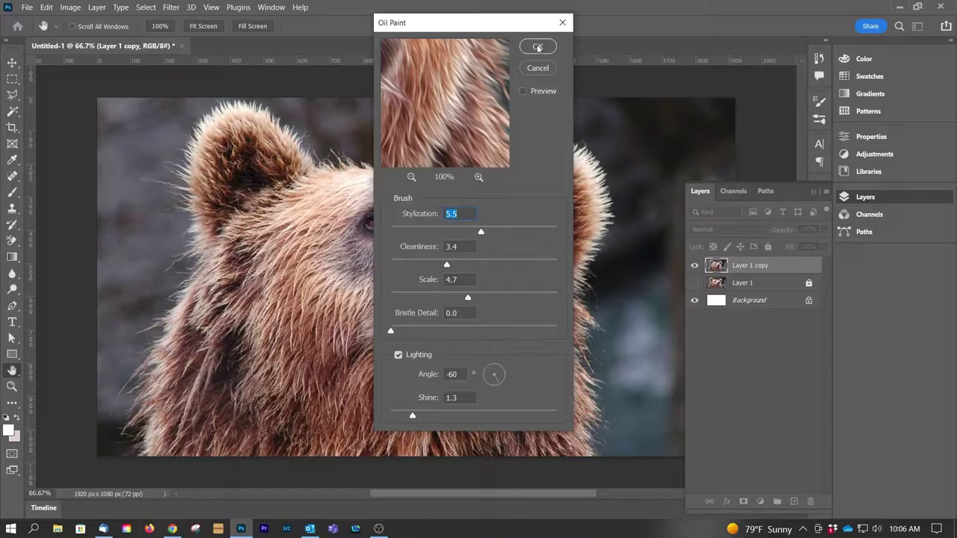
click(537, 48)
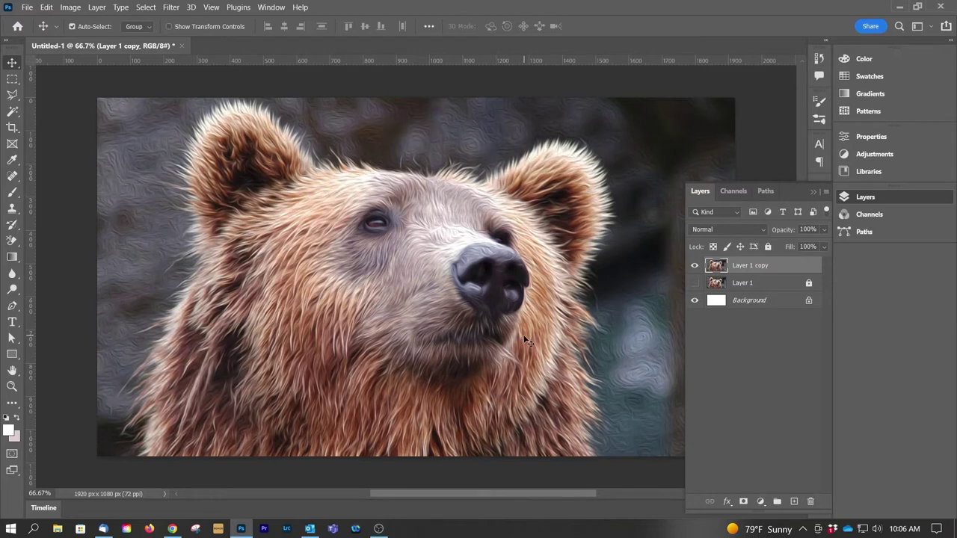
Posterize Layer 1 copy with Levels set to 2.
click(68, 9)
mouse_move(82, 45)
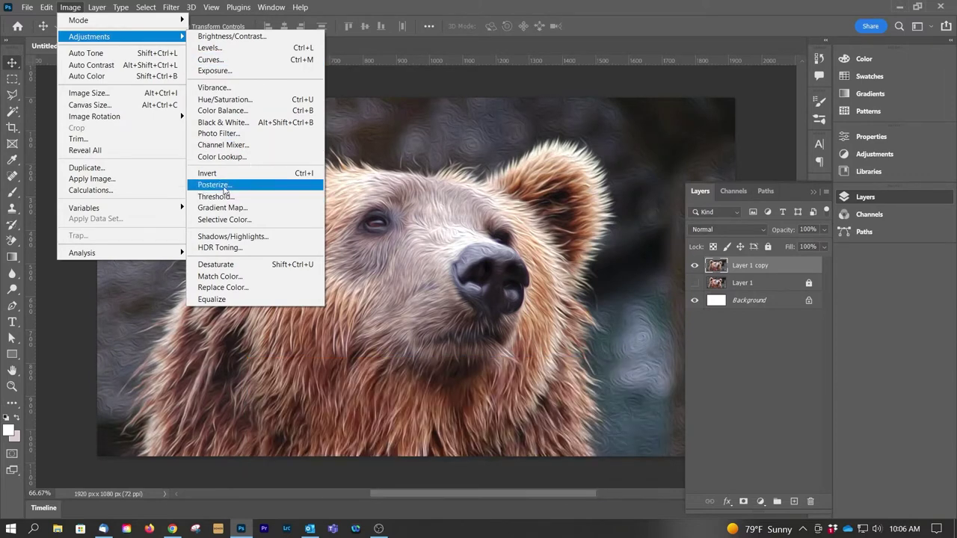
click(214, 185)
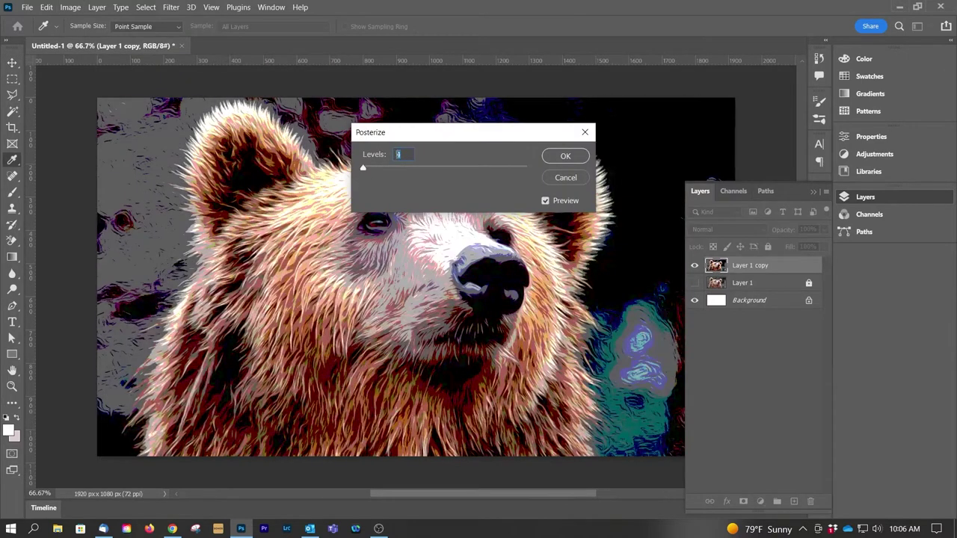
text(2)
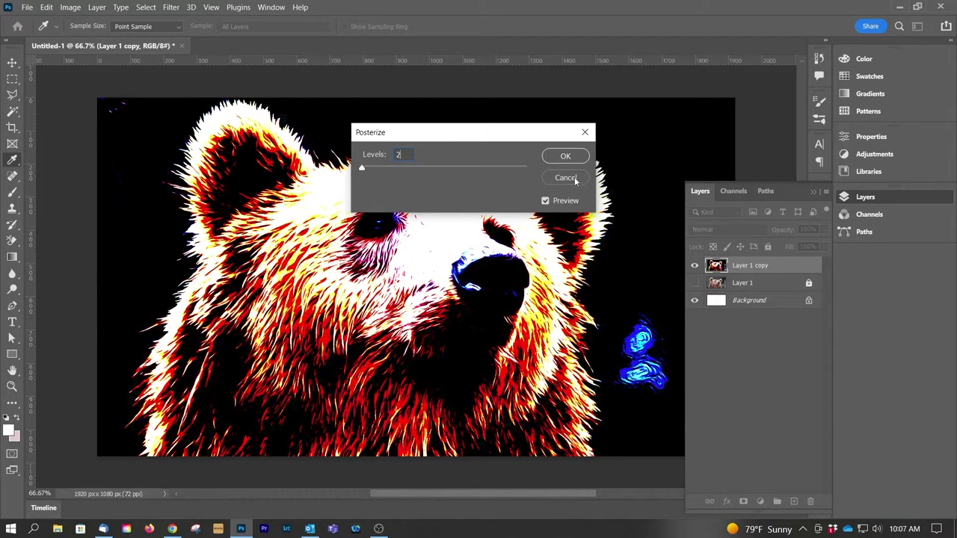
click(567, 156)
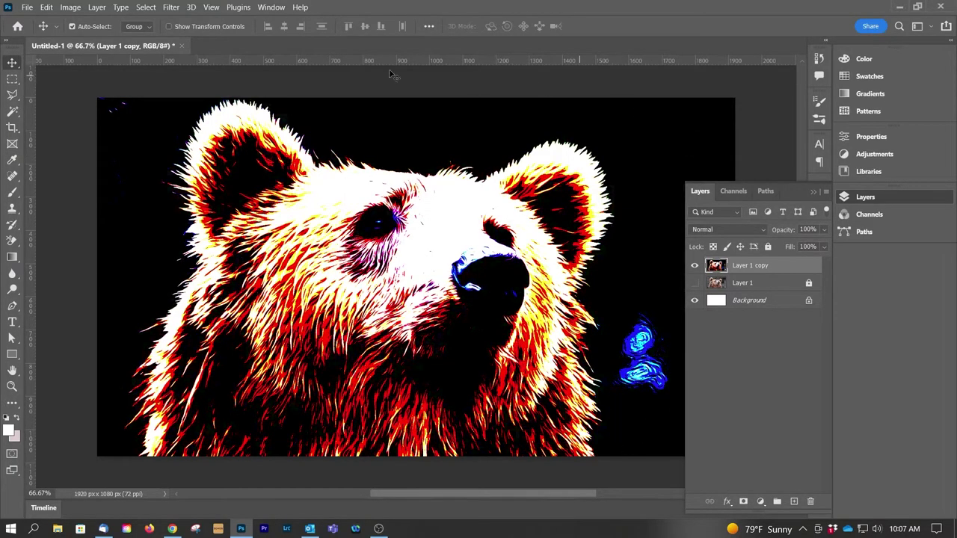
Lasso the bear's head and shoulders freehand and cut the selection out of Layer 1 copy.
click(12, 94)
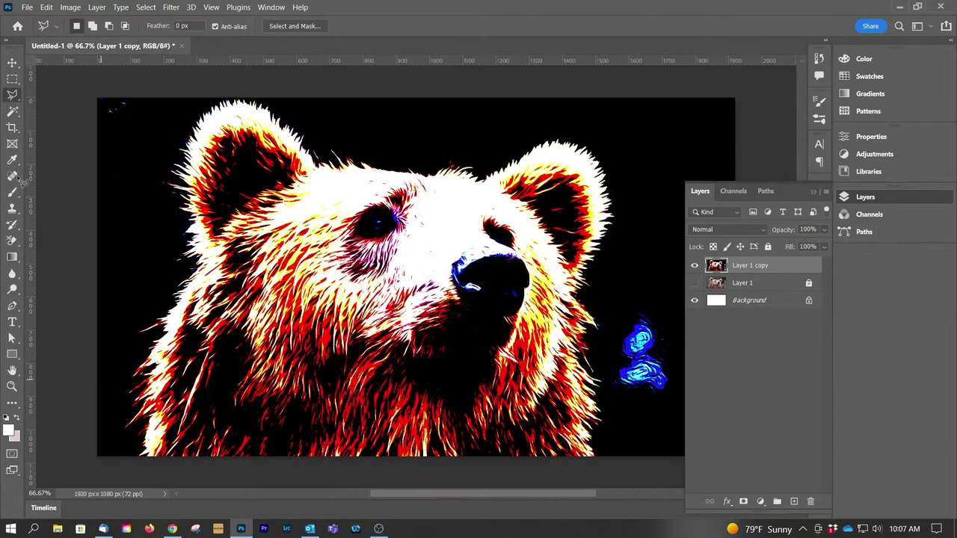
right_click(11, 95)
click(67, 95)
mouse_move(126, 465)
mouse_down()
mouse_move(111, 409)
mouse_move(138, 304)
mouse_move(146, 203)
mouse_move(166, 131)
mouse_move(208, 94)
mouse_move(259, 92)
mouse_move(374, 137)
mouse_move(470, 145)
mouse_move(536, 123)
mouse_move(580, 124)
mouse_move(620, 139)
mouse_move(640, 171)
mouse_move(603, 284)
mouse_move(613, 322)
mouse_move(605, 392)
mouse_move(621, 474)
mouse_move(422, 501)
mouse_move(116, 491)
mouse_up()
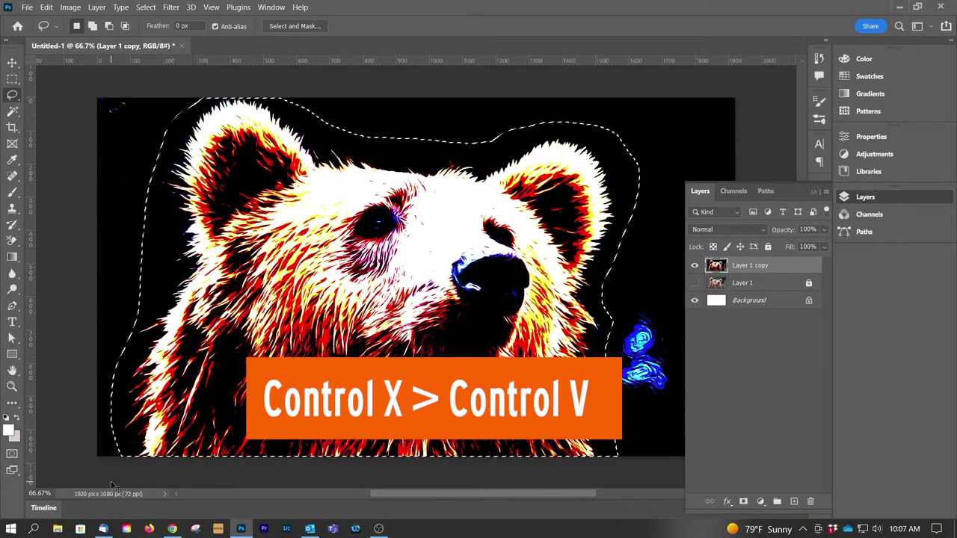
key(ctrl+x)
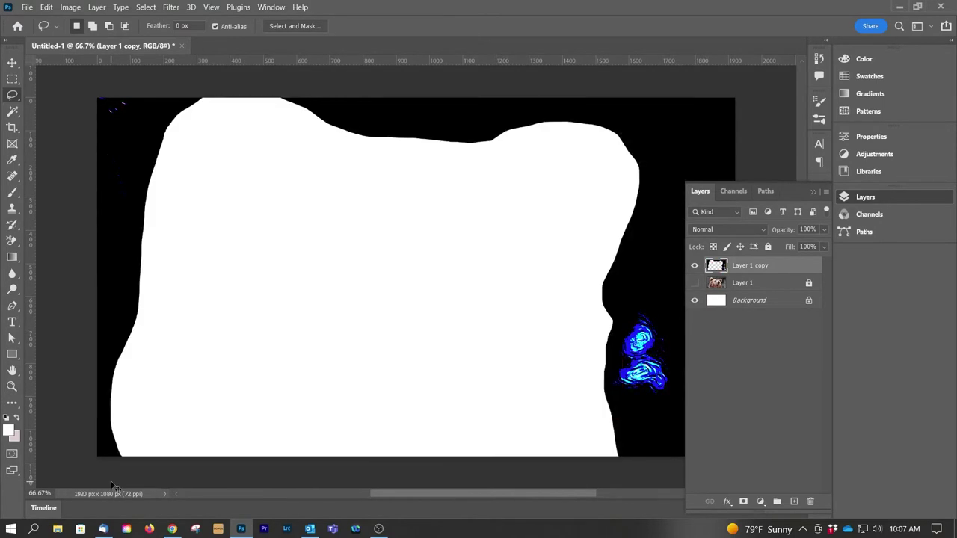
Paste the cut bear onto a new Layer 2 and delete Layer 1 copy.
key(ctrl+v)
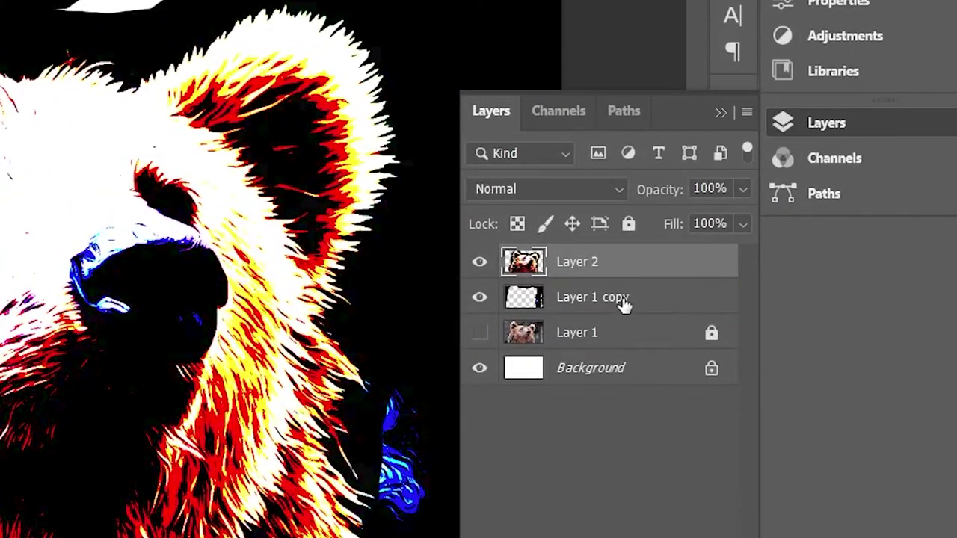
click(623, 299)
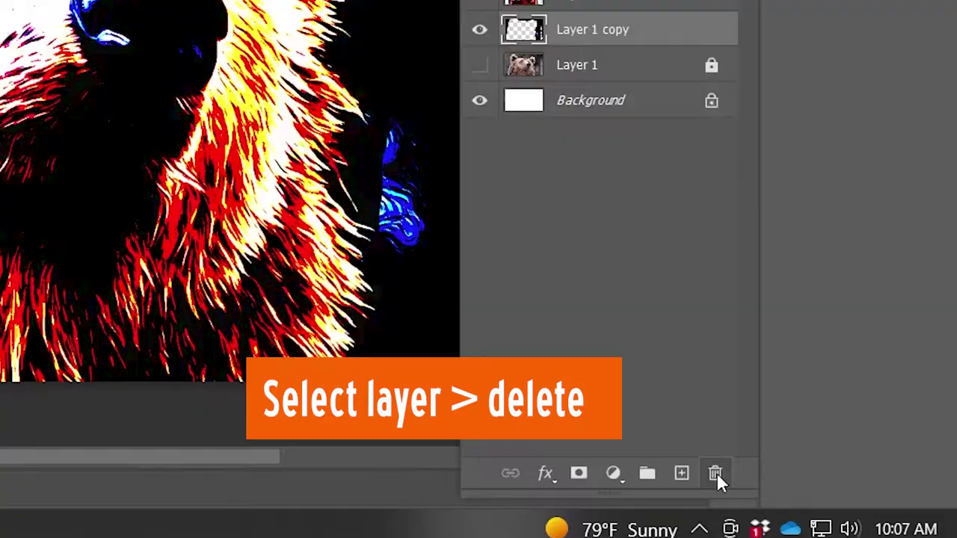
click(716, 473)
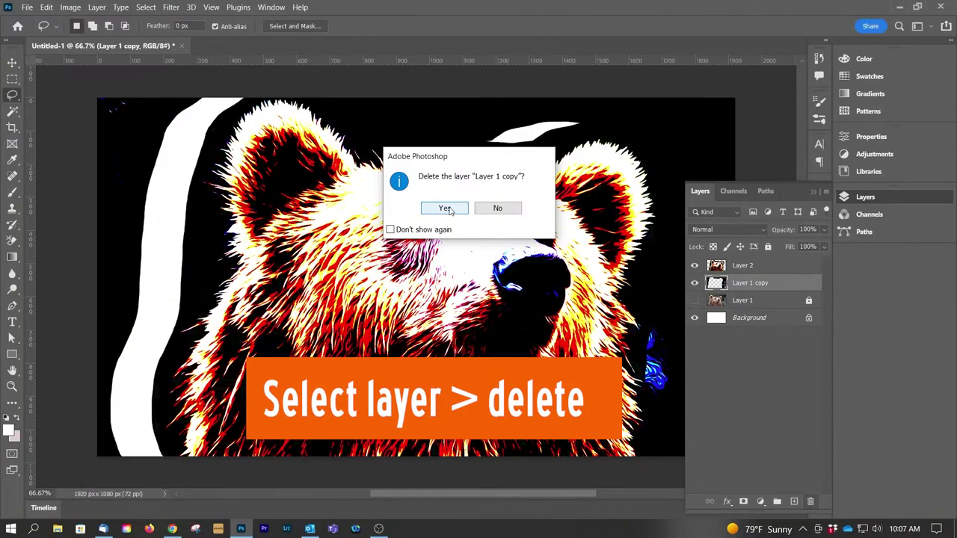
click(444, 209)
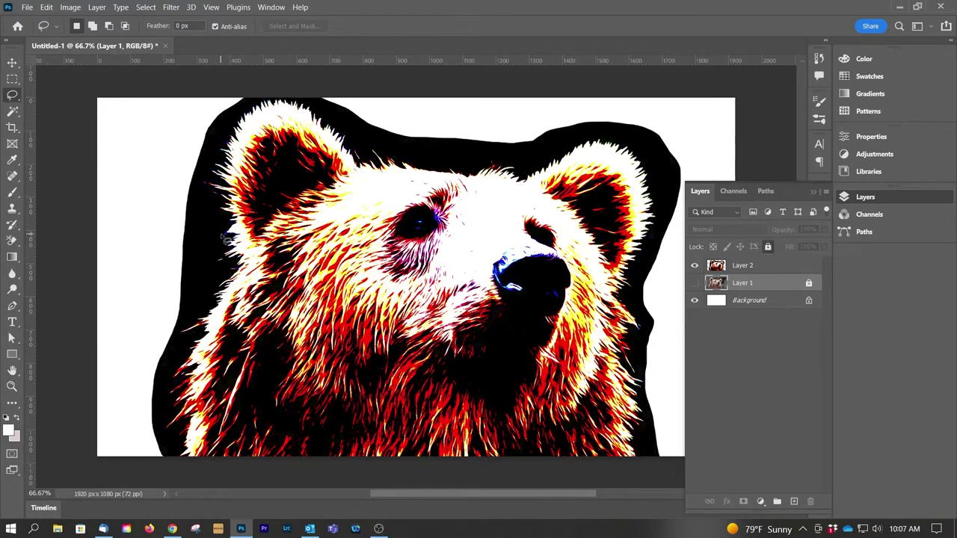
Magic Wand-select the black band around the bear on Layer 2 and delete it.
click(12, 112)
click(210, 226)
click(742, 265)
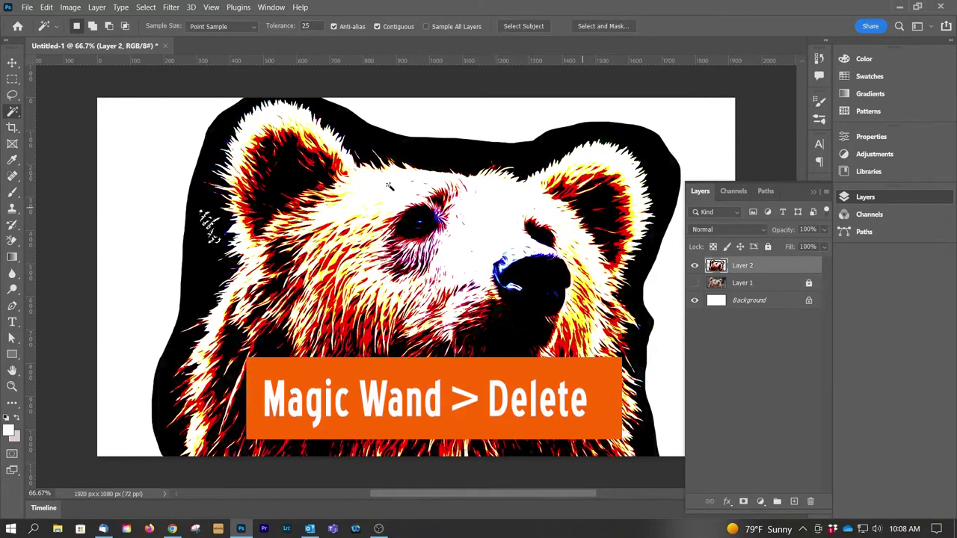
click(377, 141)
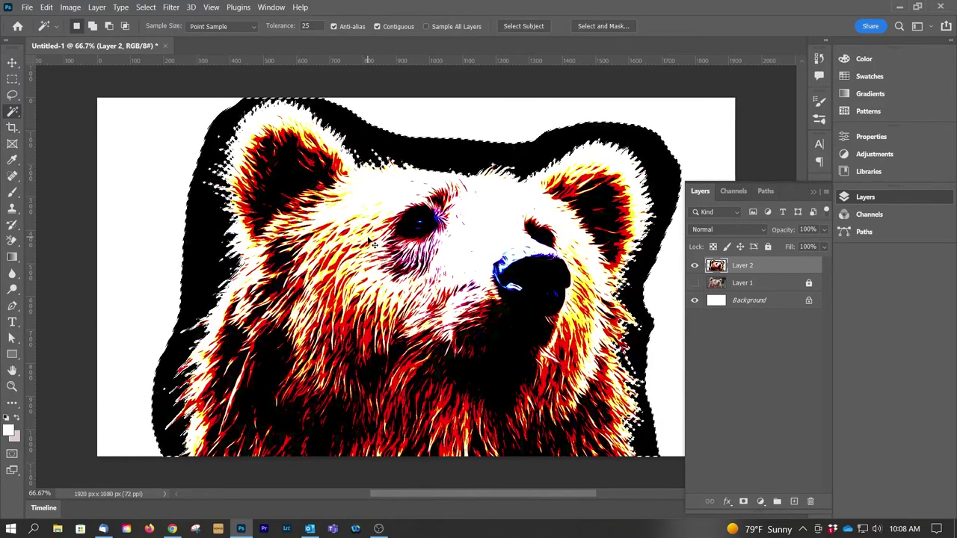
key(ctrl+d)
key(Delete)
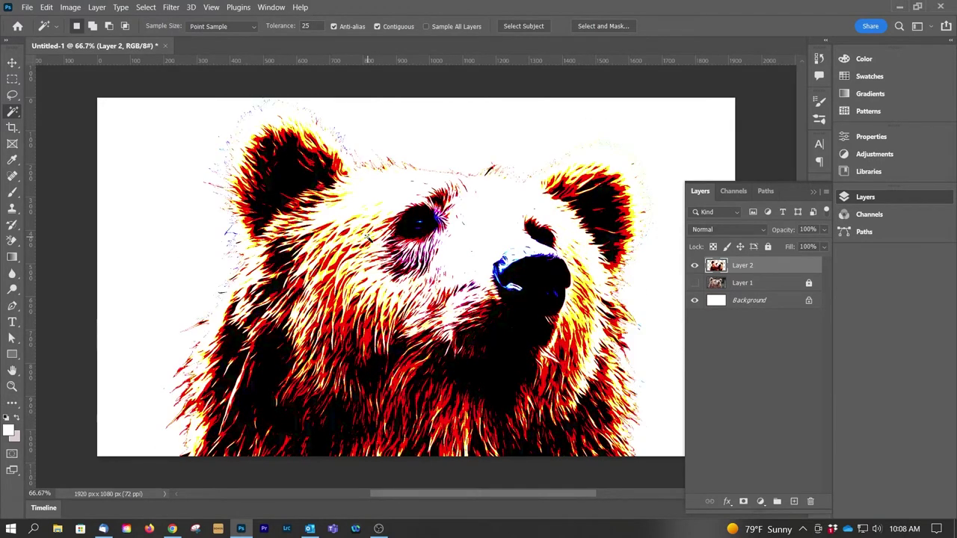
Select the bear's white fur plus similar areas and make a work path at 2.0 px tolerance.
click(488, 228)
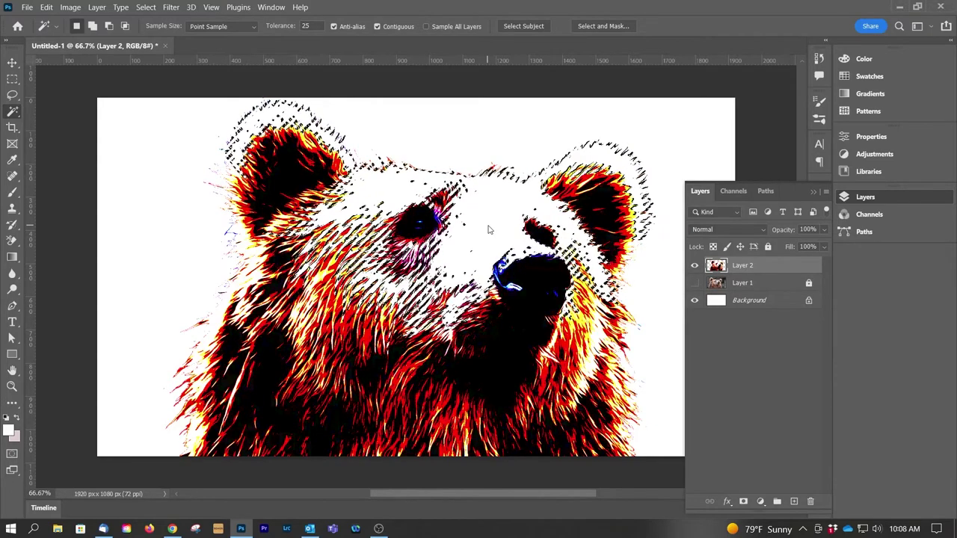
click(145, 7)
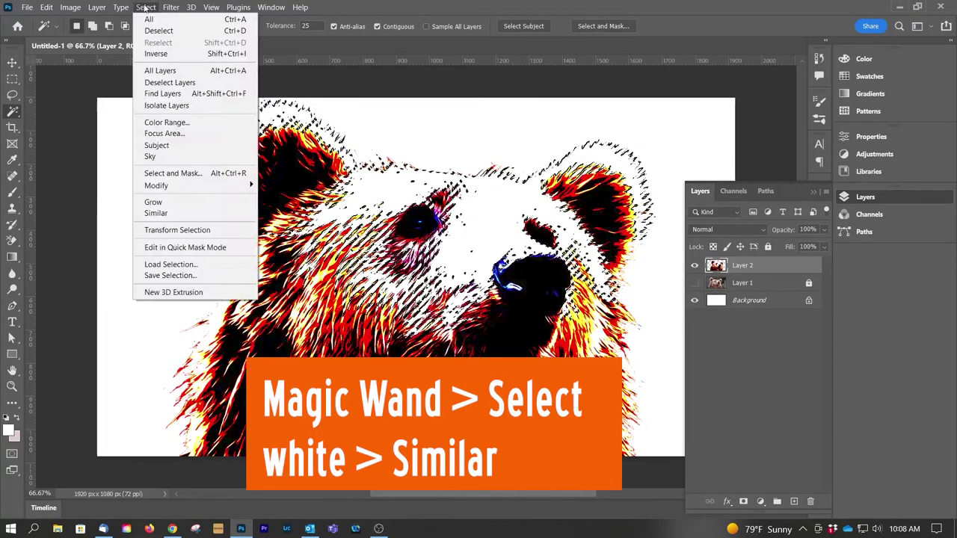
click(188, 213)
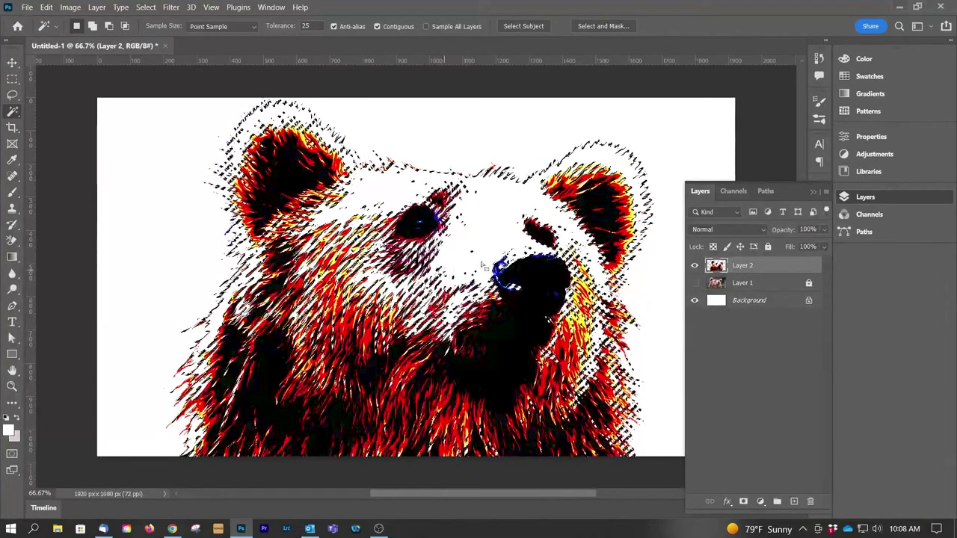
right_click(491, 230)
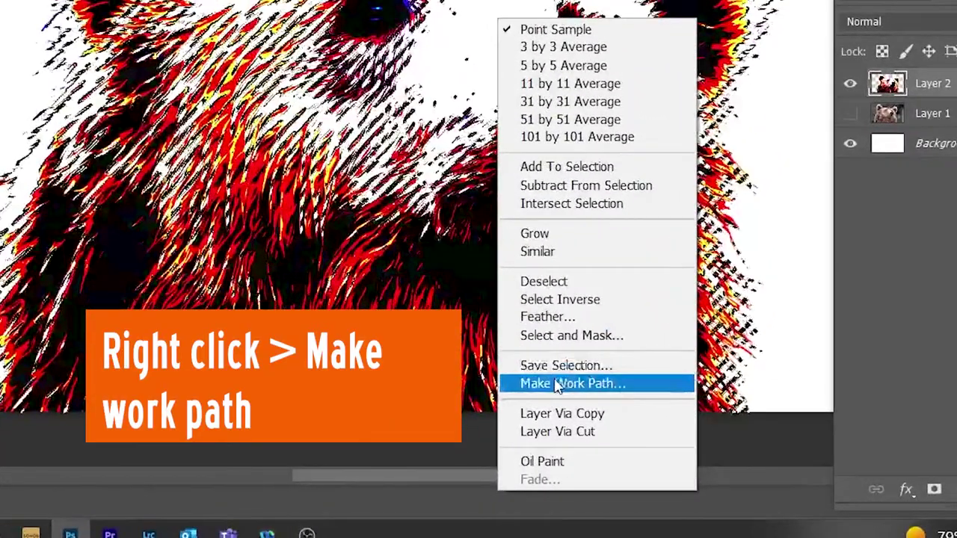
click(532, 440)
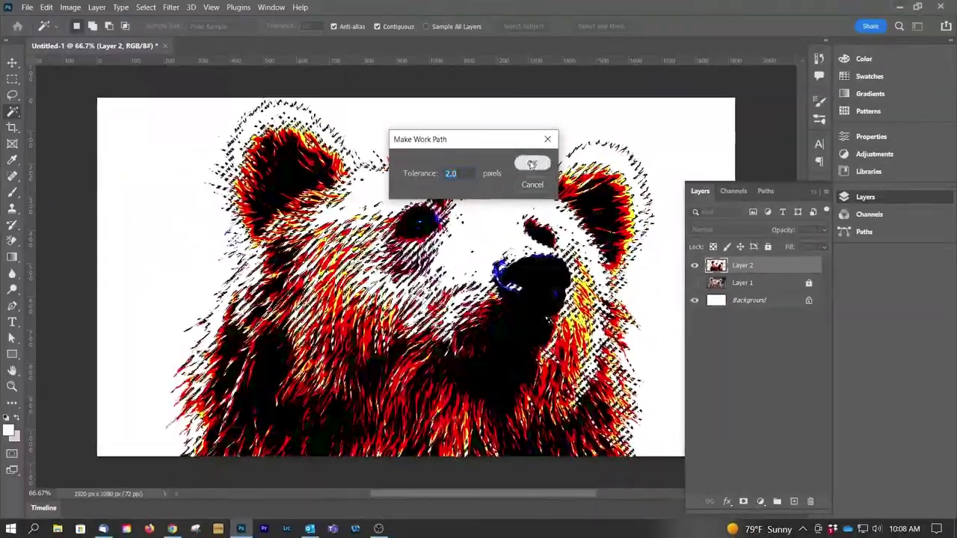
click(539, 117)
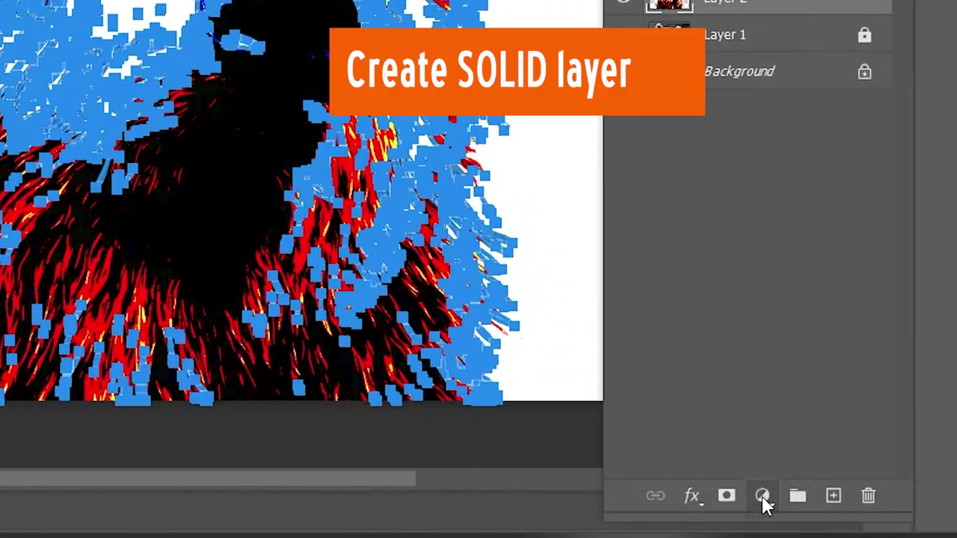
click(760, 502)
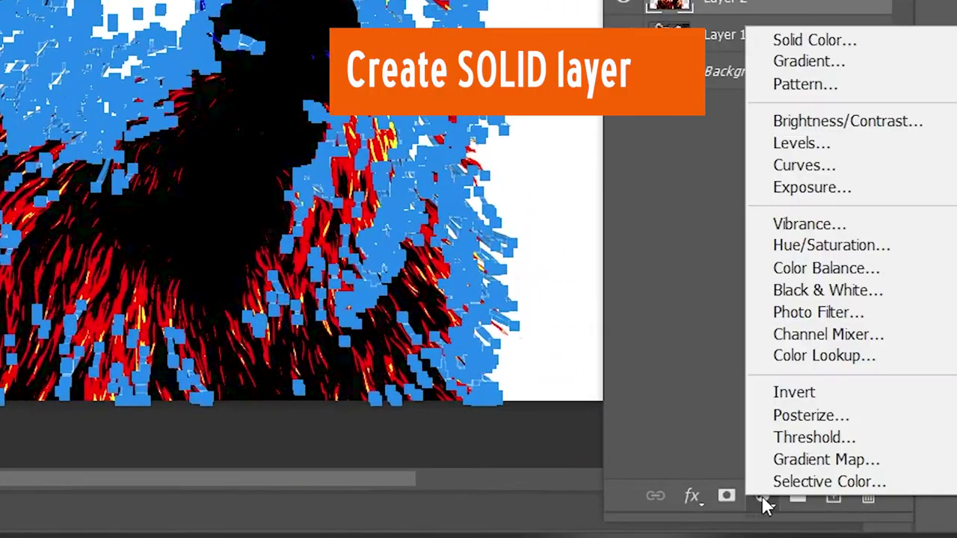
Add a white solid-colour fill layer from the path and rename it 'White layers'.
click(817, 42)
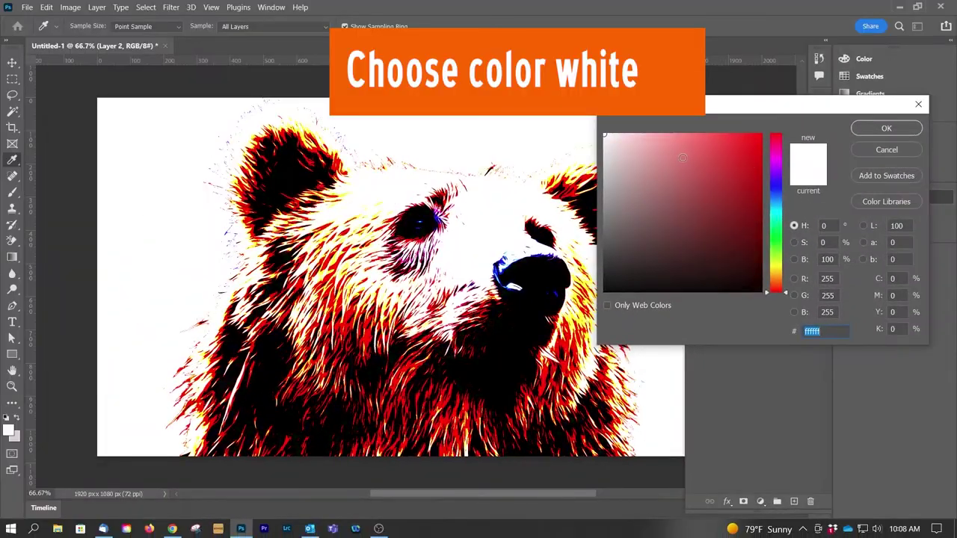
click(884, 129)
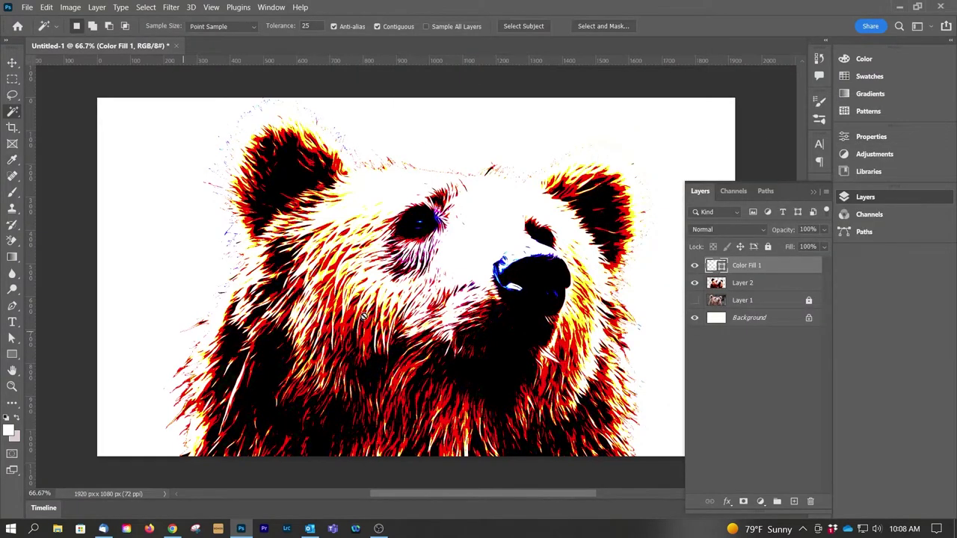
double_click(739, 266)
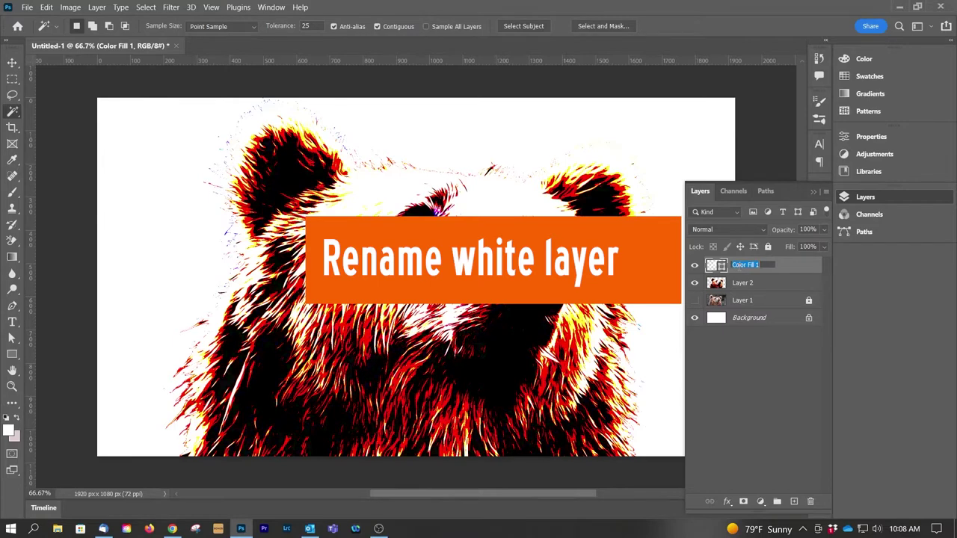
text(White layers)
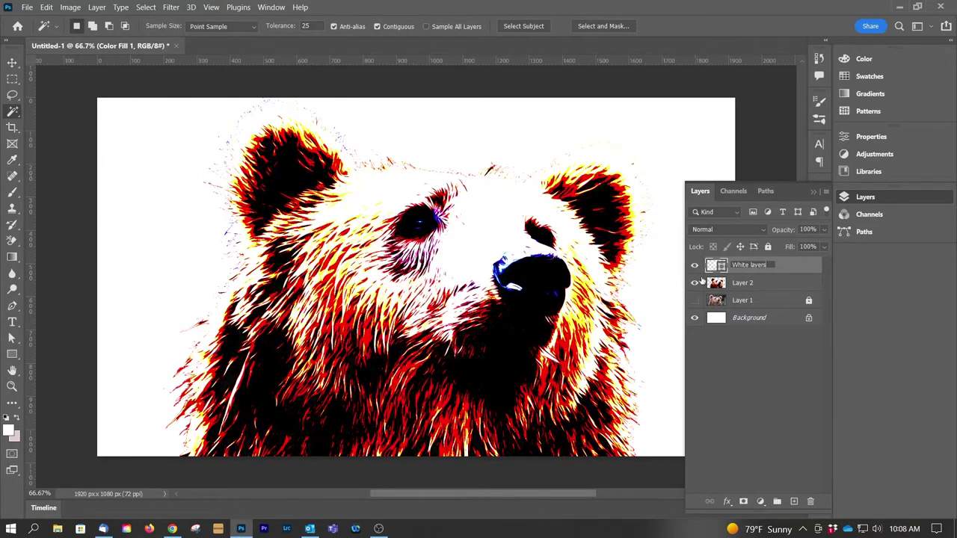
key(Return)
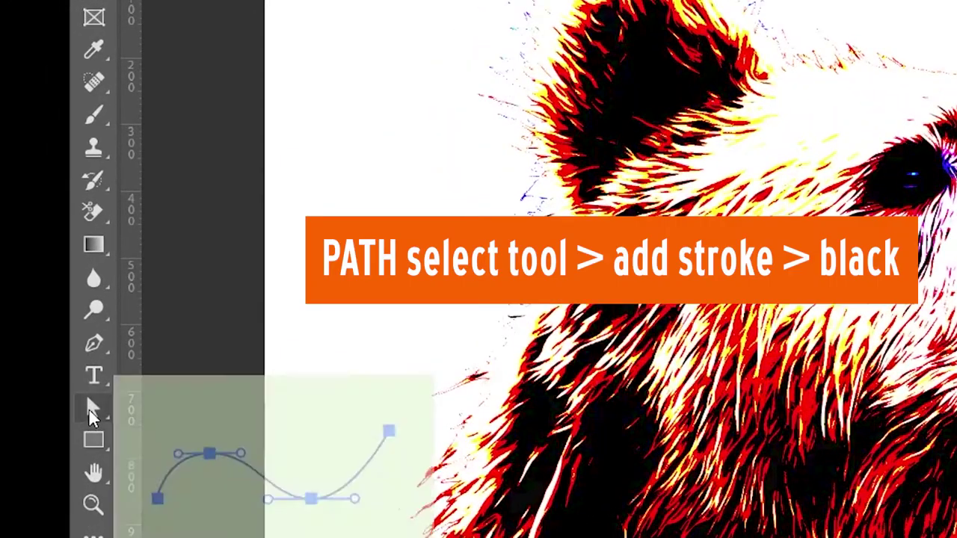
Give the White layers paths a black 2 px stroke via the Path Selection Tool options.
click(89, 409)
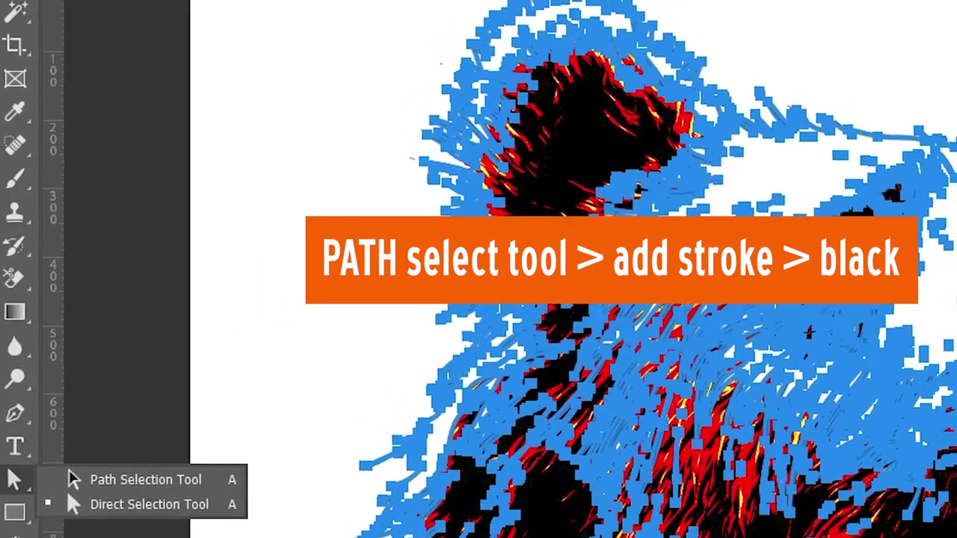
click(147, 407)
click(225, 35)
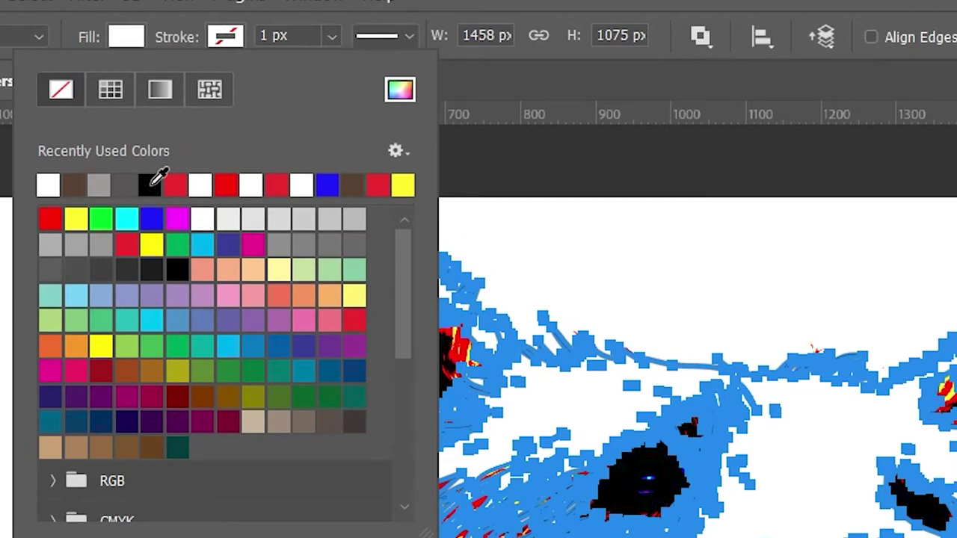
click(154, 182)
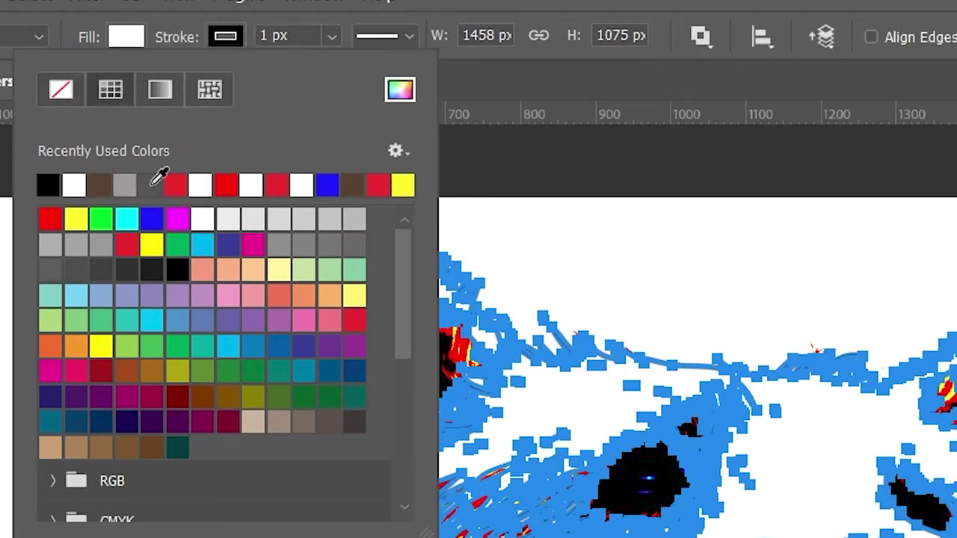
click(259, 35)
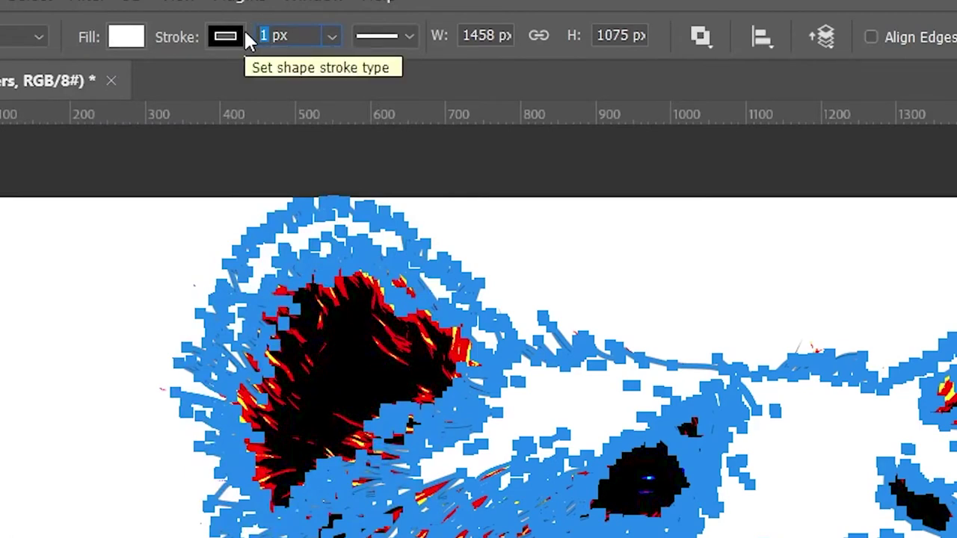
text(2)
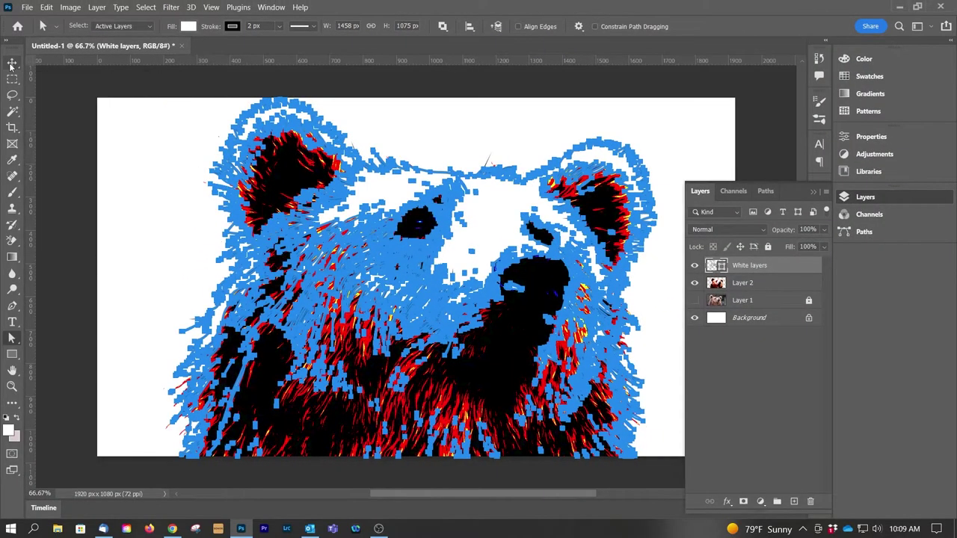
click(11, 64)
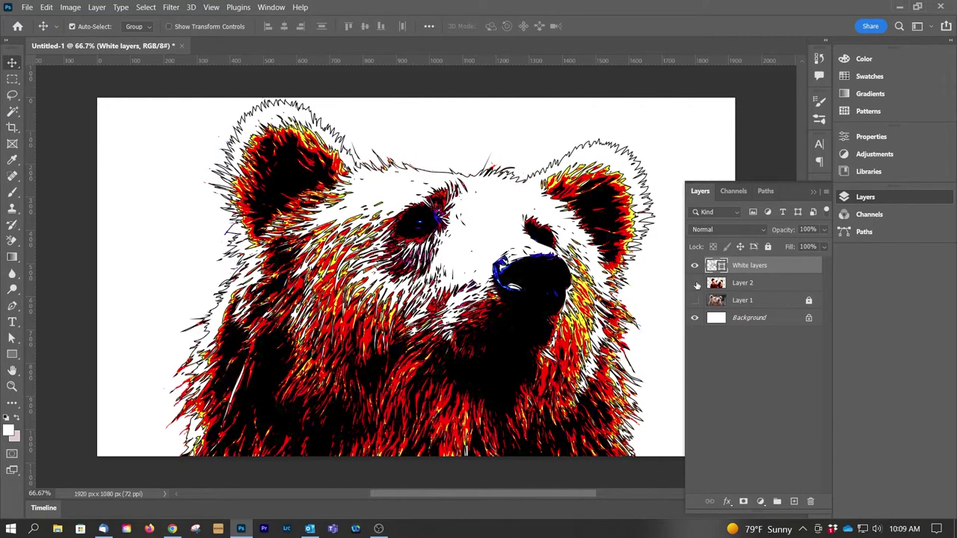
click(695, 283)
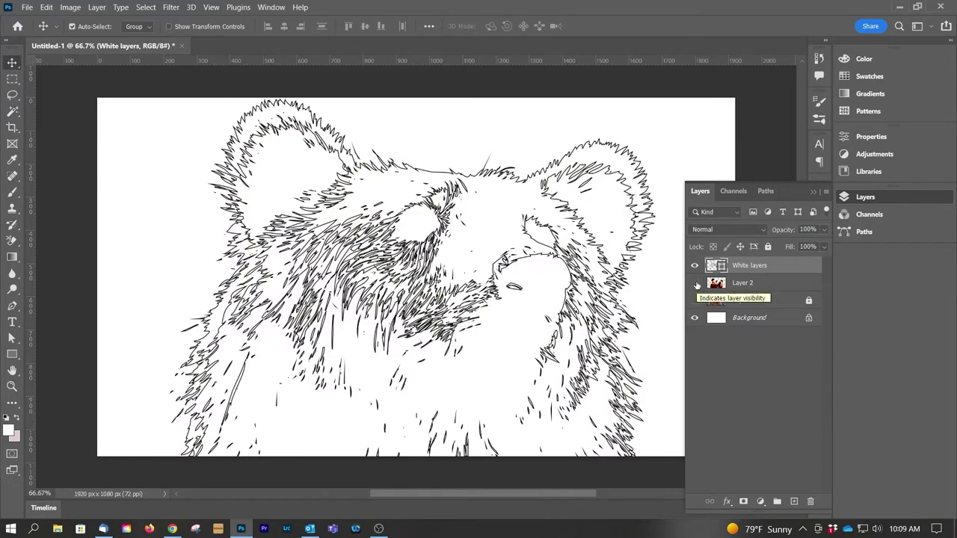
click(695, 283)
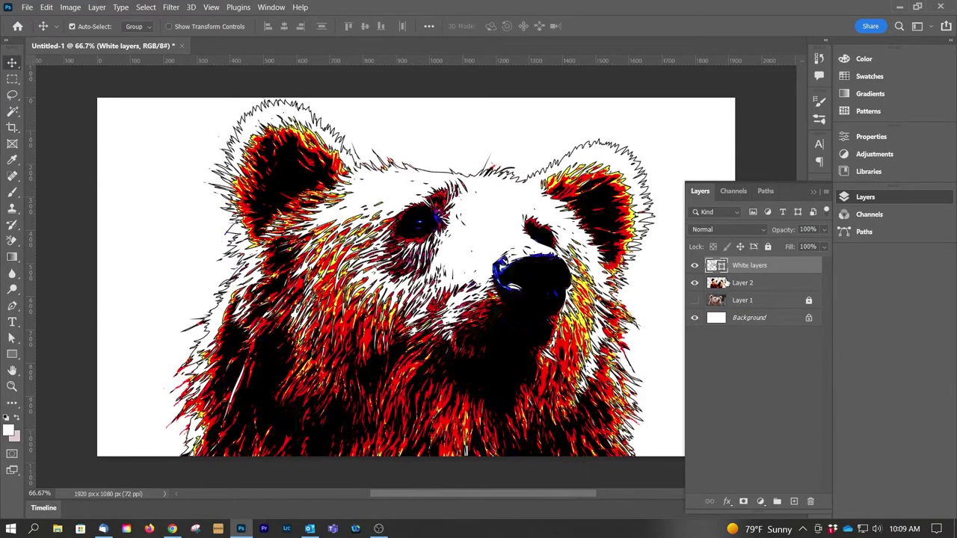
click(715, 285)
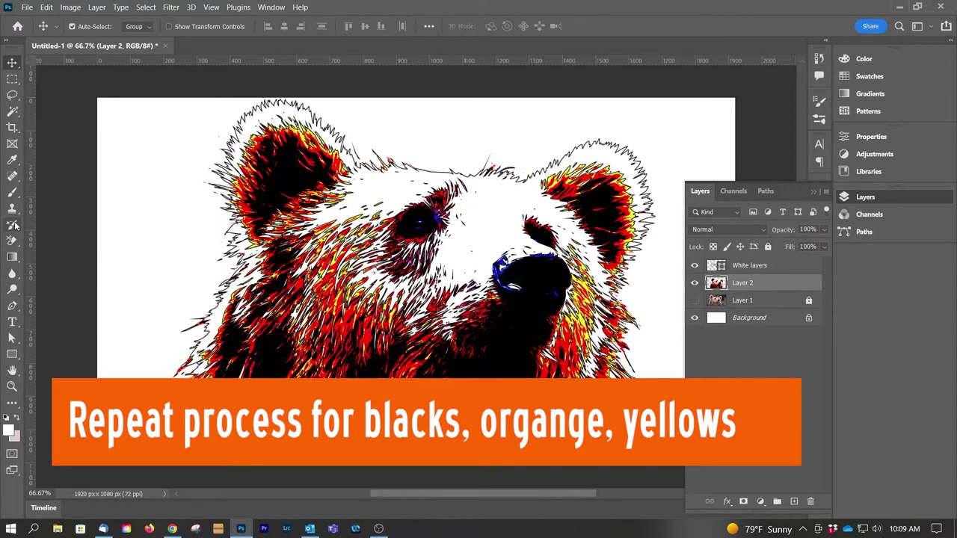
click(13, 112)
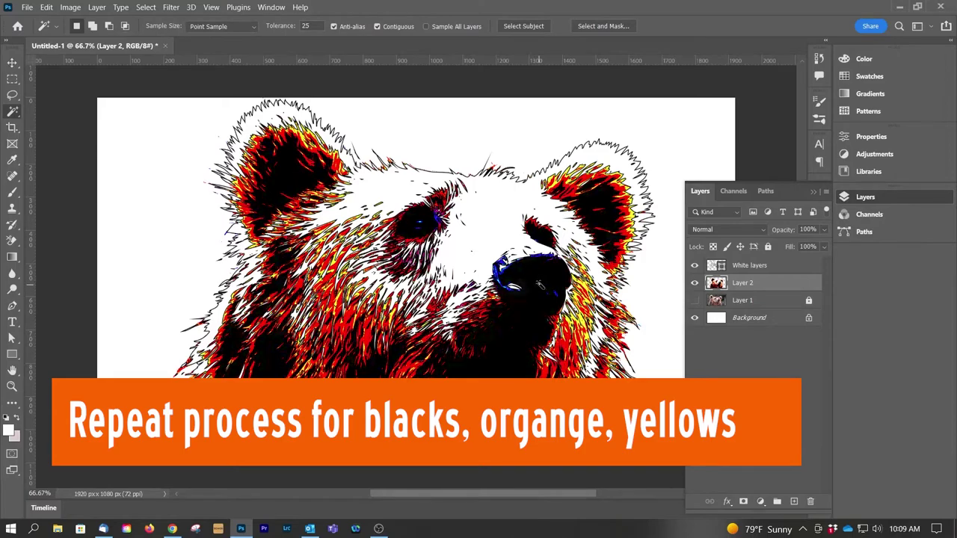
Turn the bear's black areas into a work path and a new solid-colour fill layer.
click(536, 280)
click(146, 7)
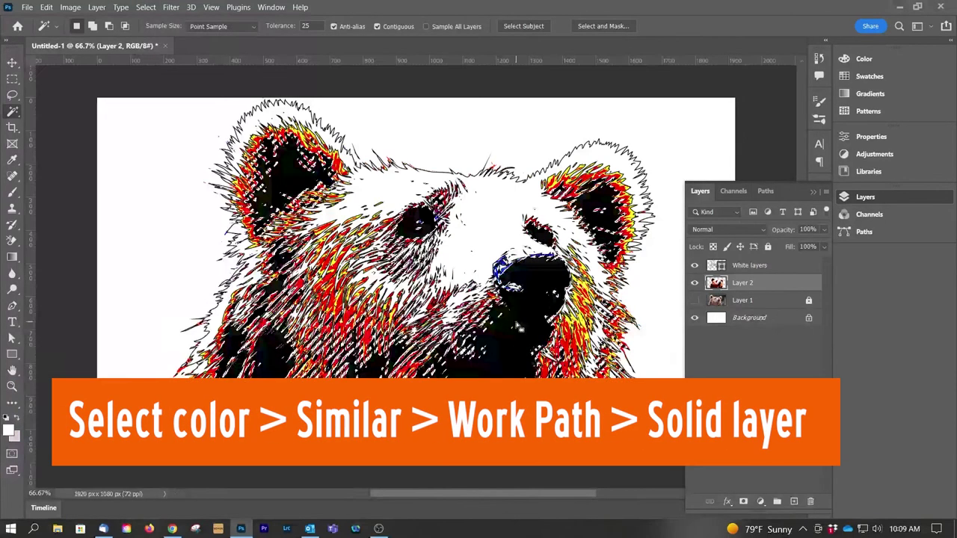
right_click(446, 239)
click(478, 242)
click(760, 501)
click(777, 284)
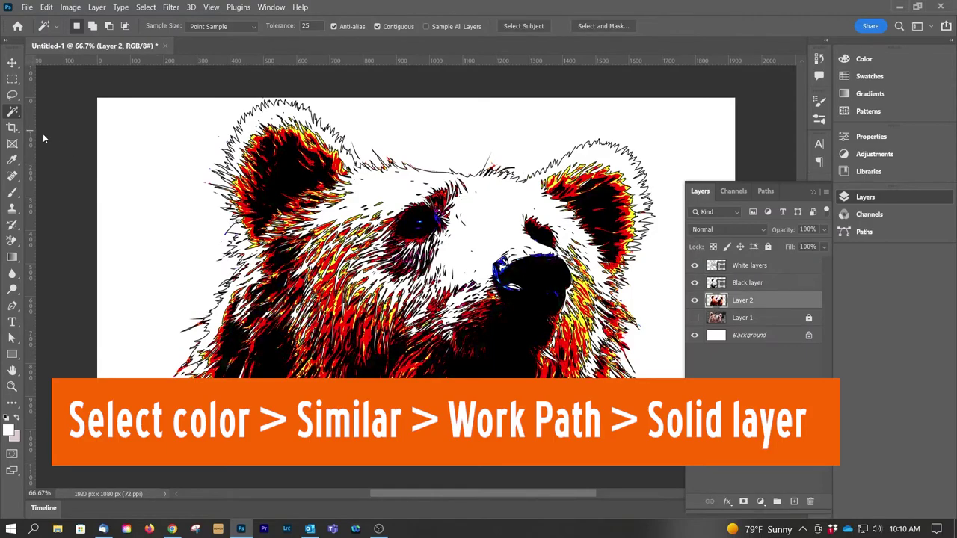
Turn the orange fur areas into a work path and another solid-colour fill layer.
click(145, 7)
click(157, 213)
right_click(580, 70)
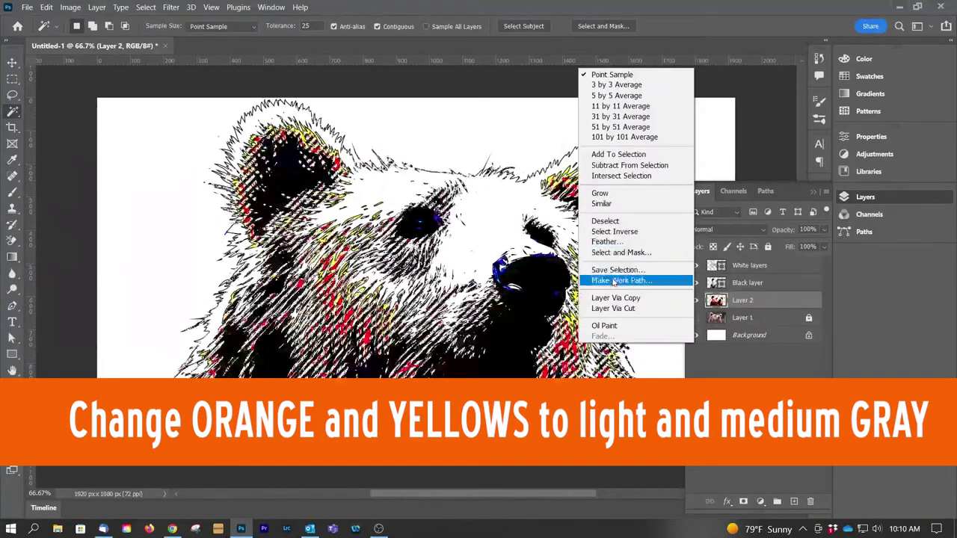
click(615, 281)
click(760, 500)
click(777, 284)
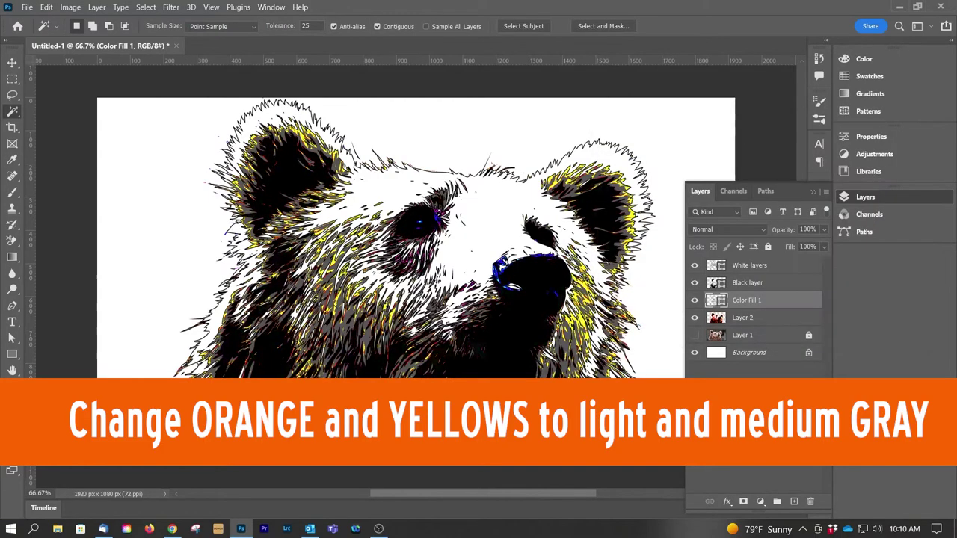
Make a fill layer from the yellow fur areas, naming the layers 'light grey' and 'Dark grey'.
click(714, 320)
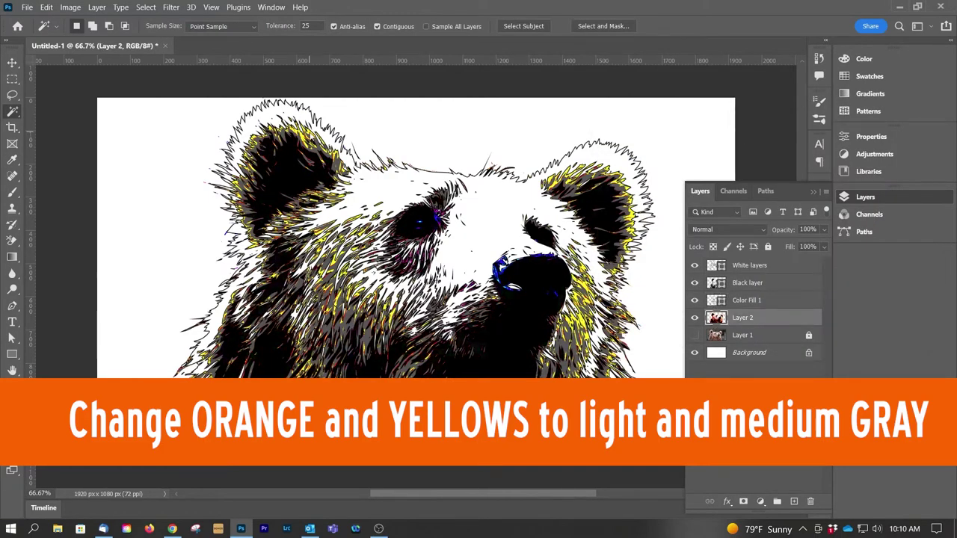
click(160, 211)
right_click(366, 209)
click(417, 182)
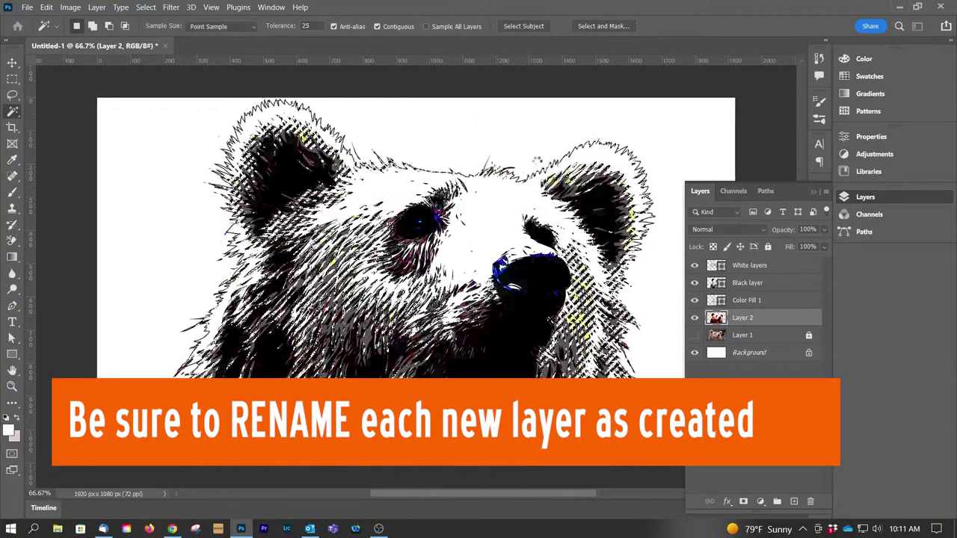
click(760, 500)
click(777, 277)
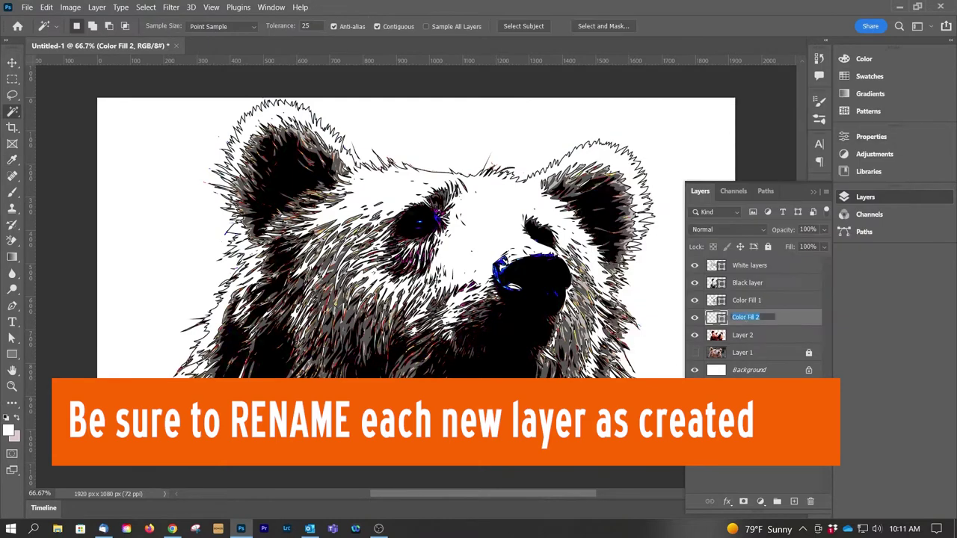
text(light grey)
double_click(746, 299)
text(Dark grey)
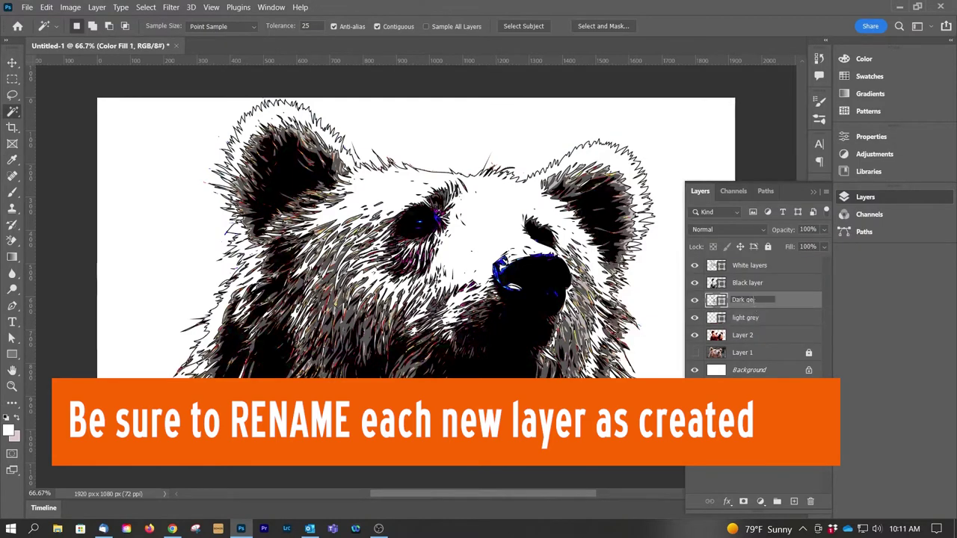
key(Return)
Hide Layer 2 and select the four fill layers, light grey through White.
click(732, 426)
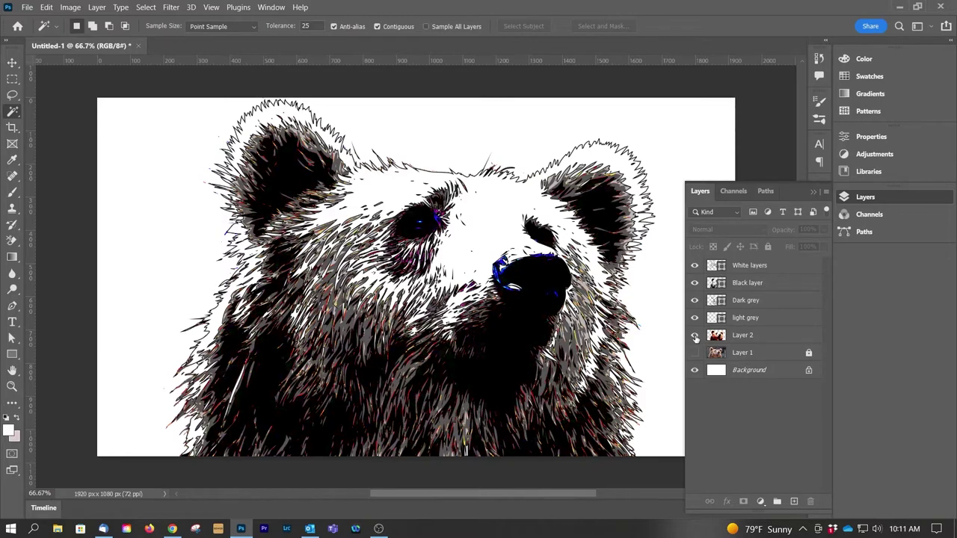
click(695, 336)
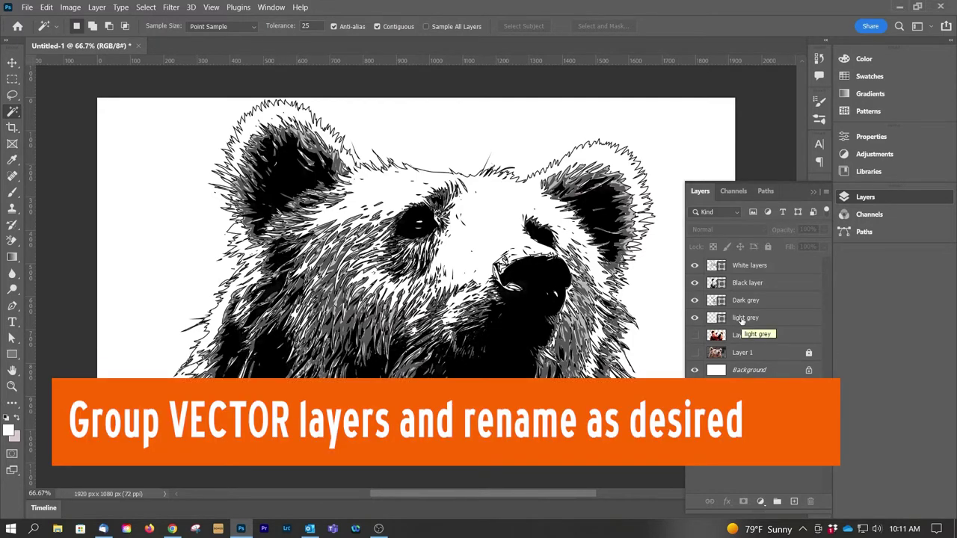
click(742, 320)
shift+click(742, 267)
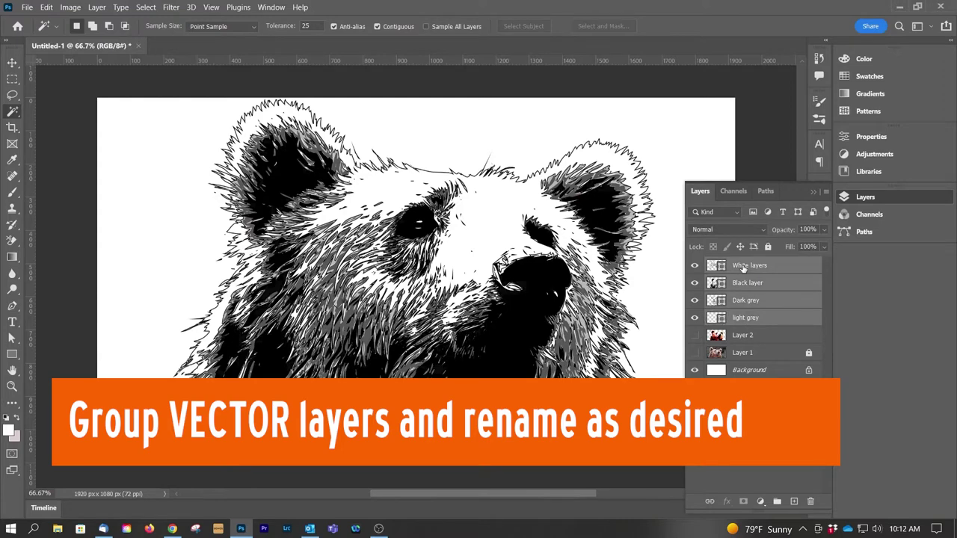
right_click(742, 266)
click(775, 494)
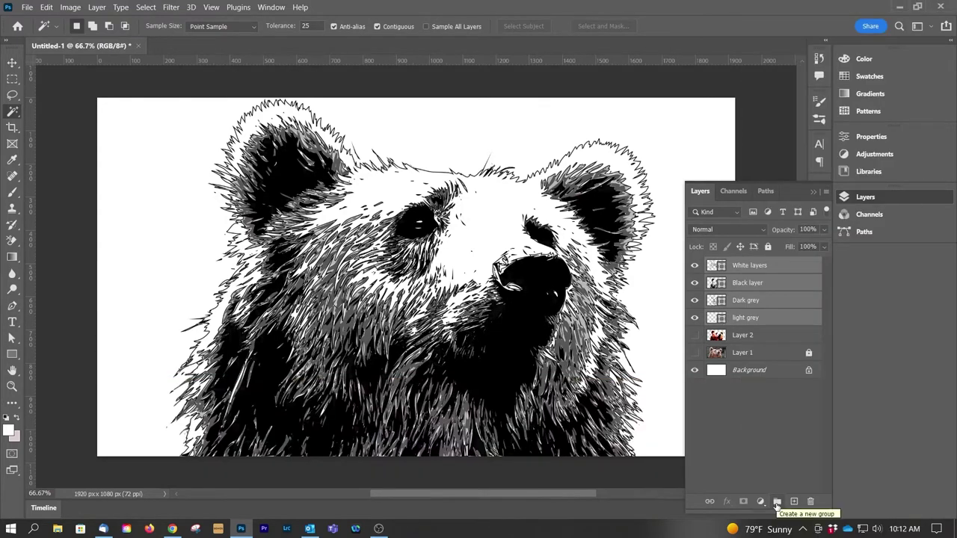
Group the selected fill layers and name the group 'Vector bear'.
click(777, 501)
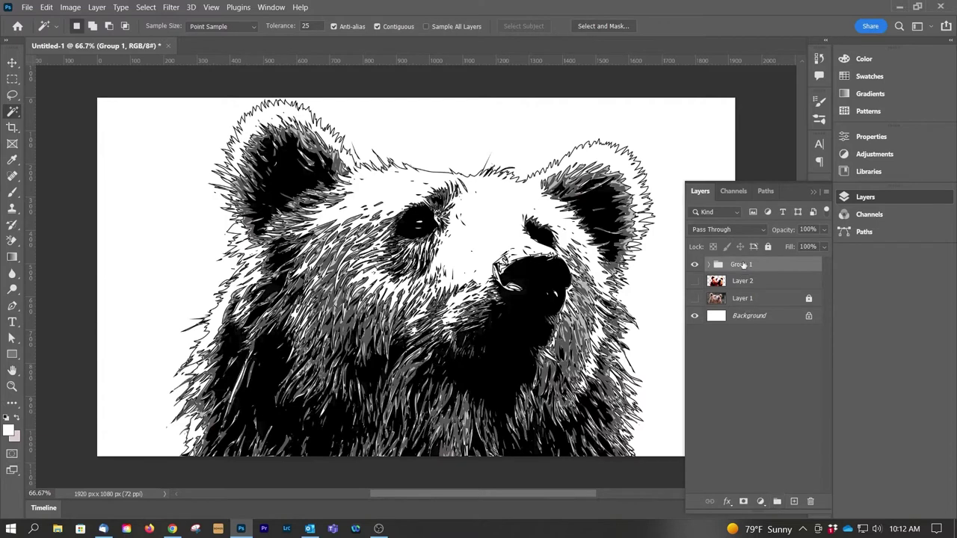
double_click(741, 265)
text(Vector bear)
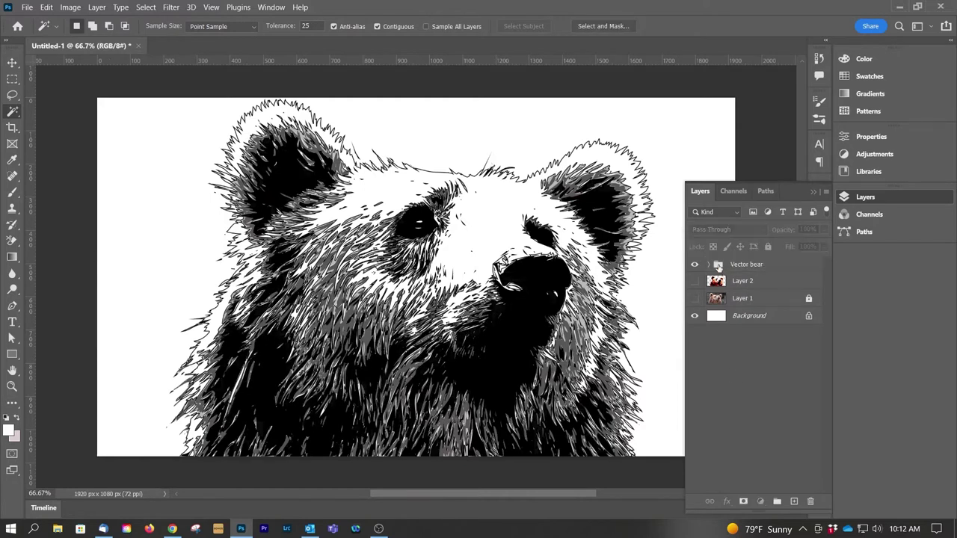
key(Return)
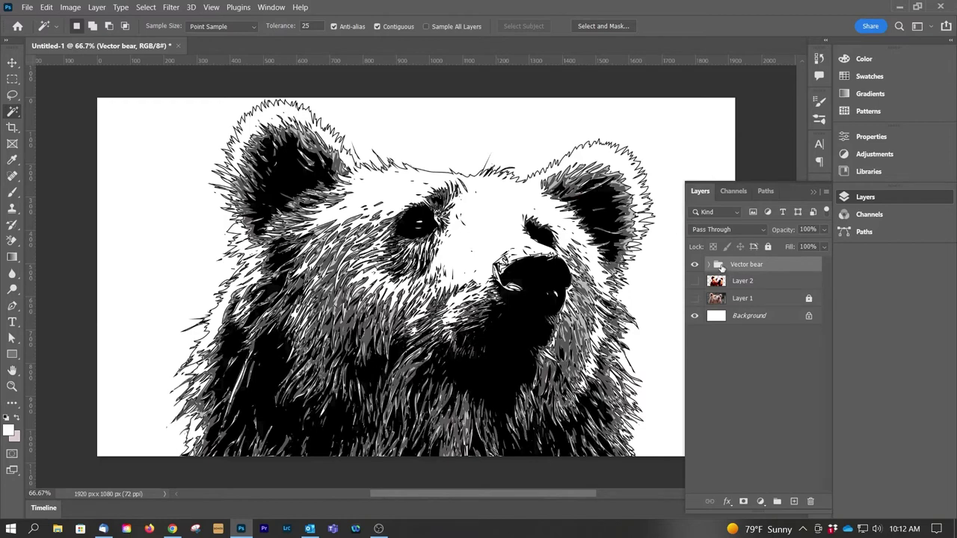
click(12, 62)
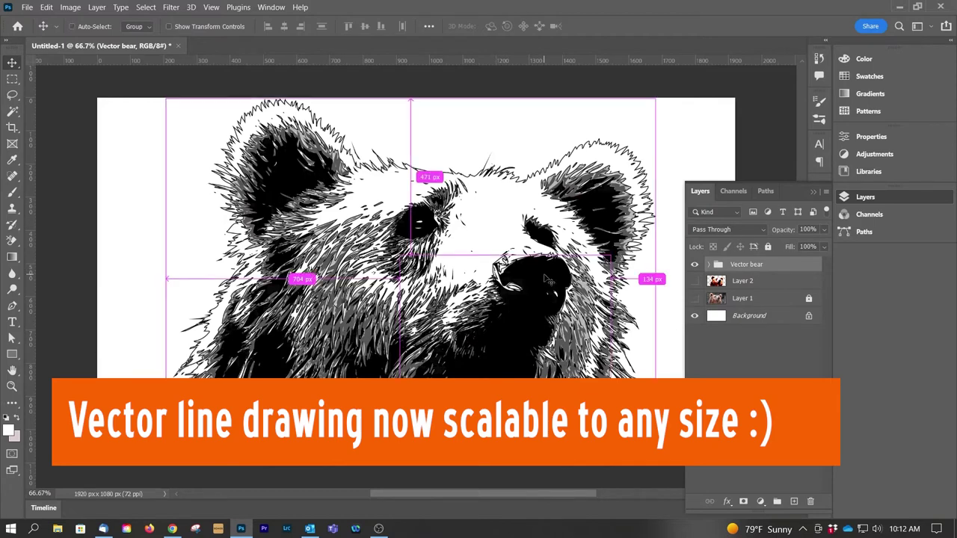
Scale the Vector bear group with Free Transform (Ctrl+T) by dragging a corner, then apply.
key(ctrl+t)
drag(165, 98, 452, 389)
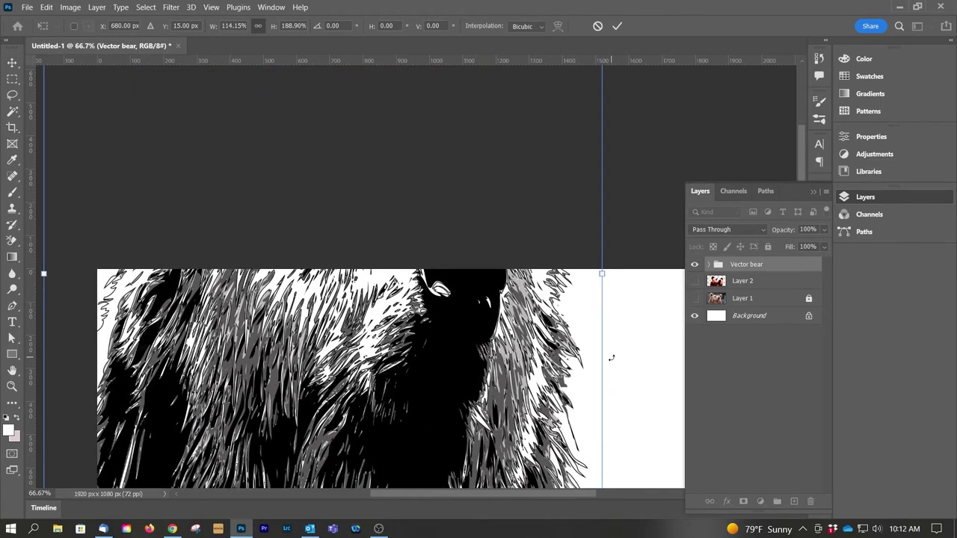
key(Return)
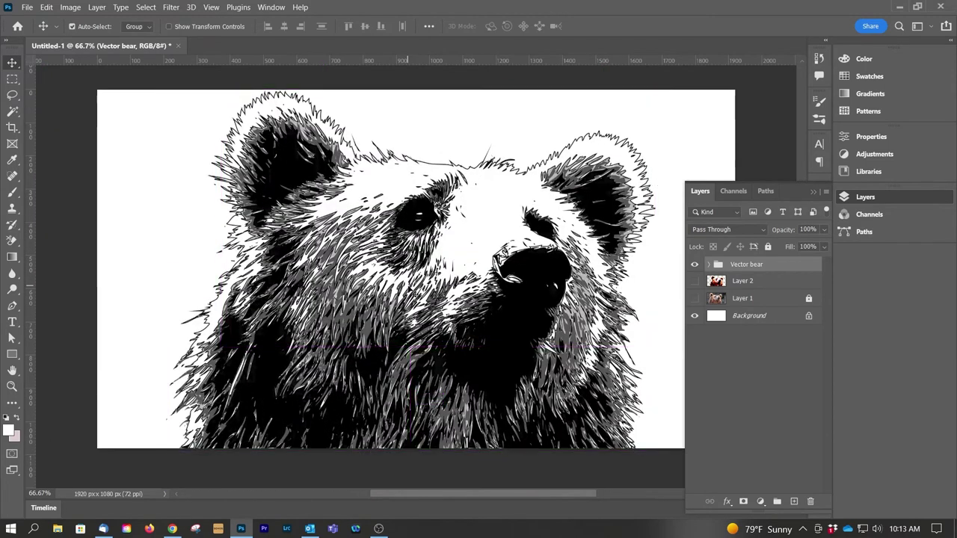